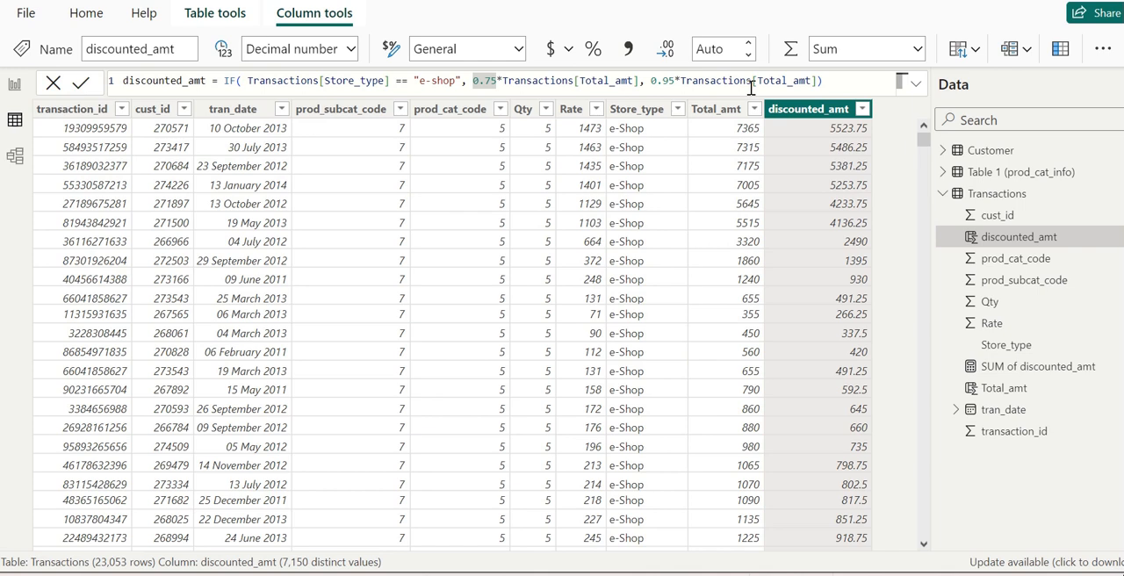
Create a new measure in the Transactions table and name it "avg eshop tr amt".
left_click(218, 16)
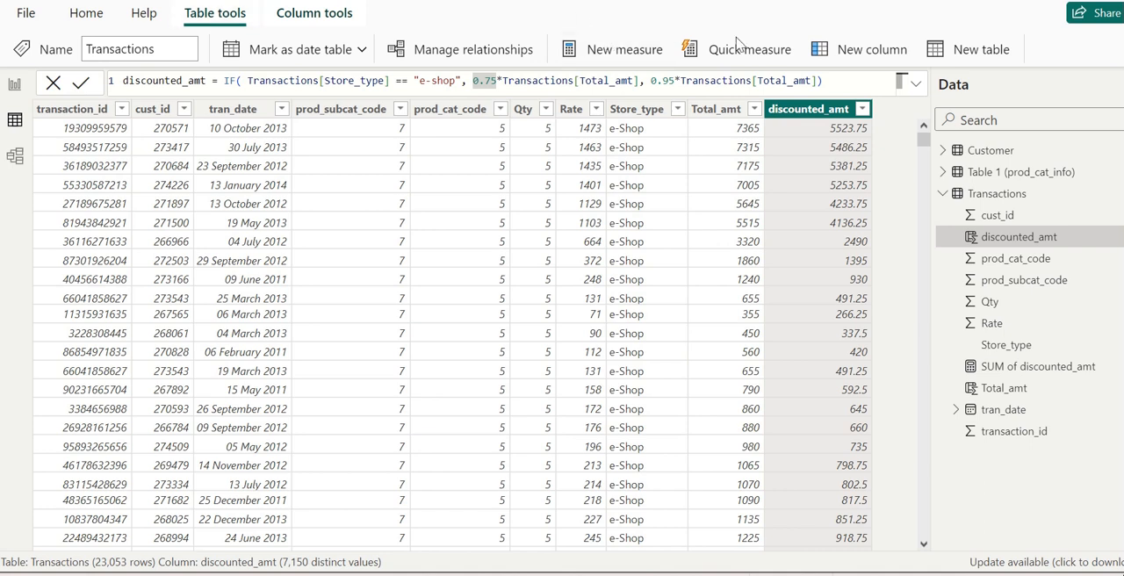
left_click(821, 80)
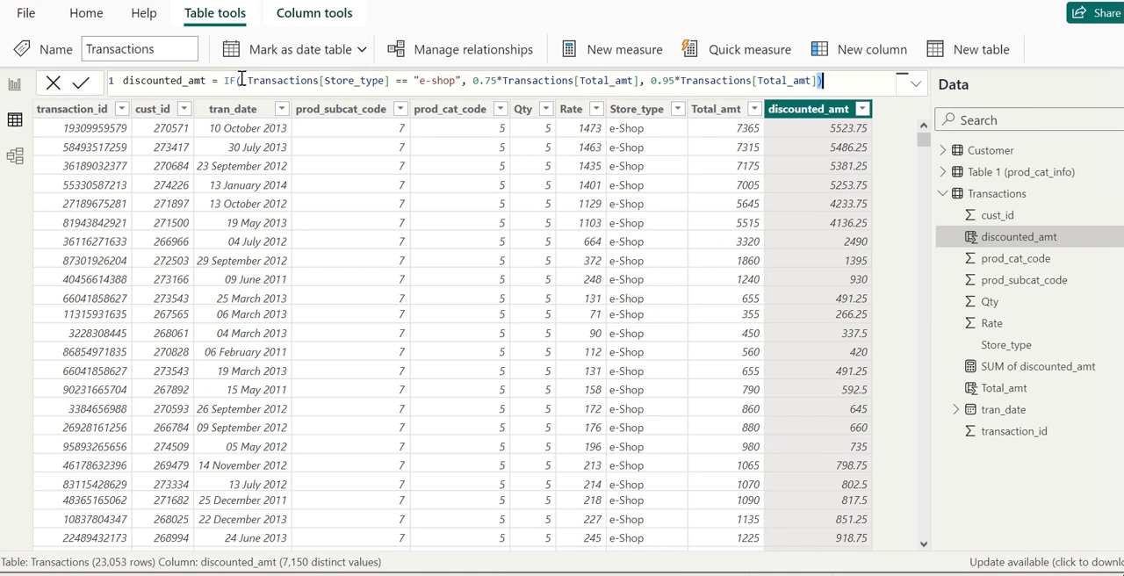
left_click_drag(247, 80, 811, 80)
key("ctrl+c")
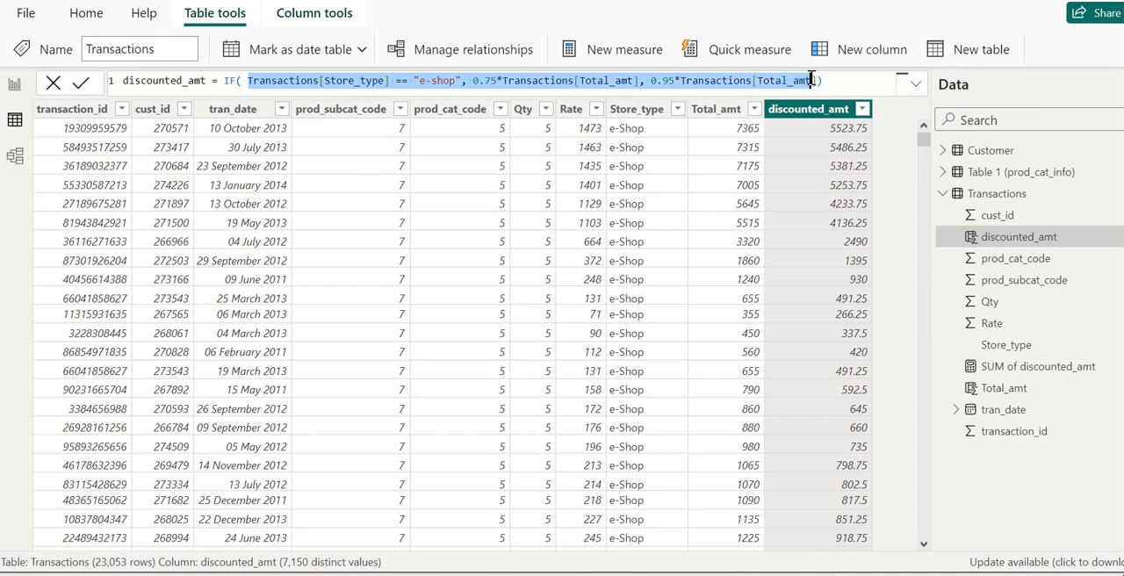
left_click(642, 52)
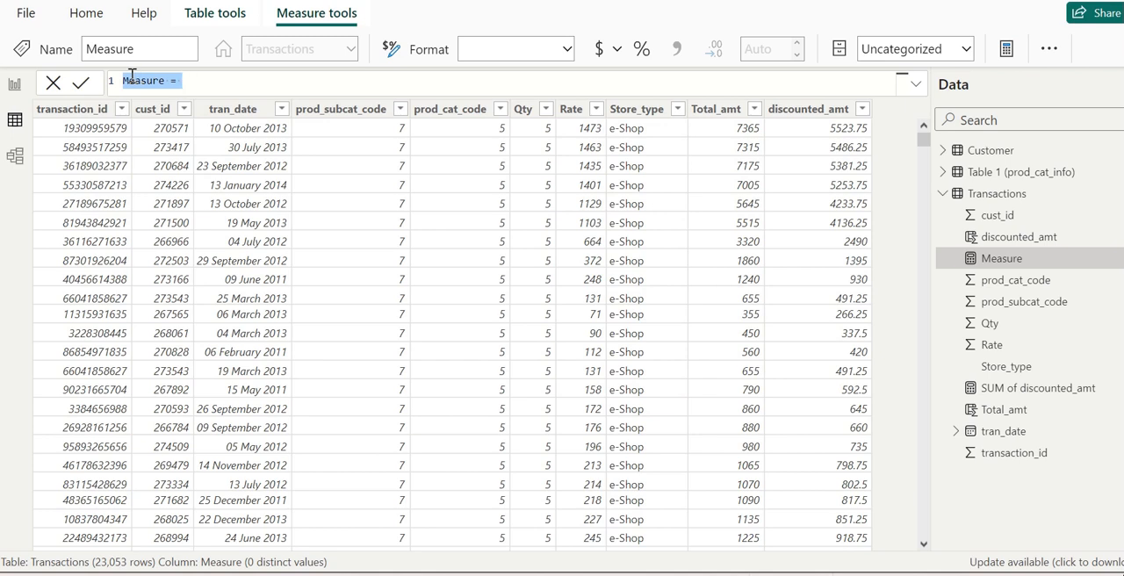
type("avf")
key("BackSpace")
type("e e")
type("sho")
type("p")
type(" tr")
type(" amt ")
type("= ")
type("A")
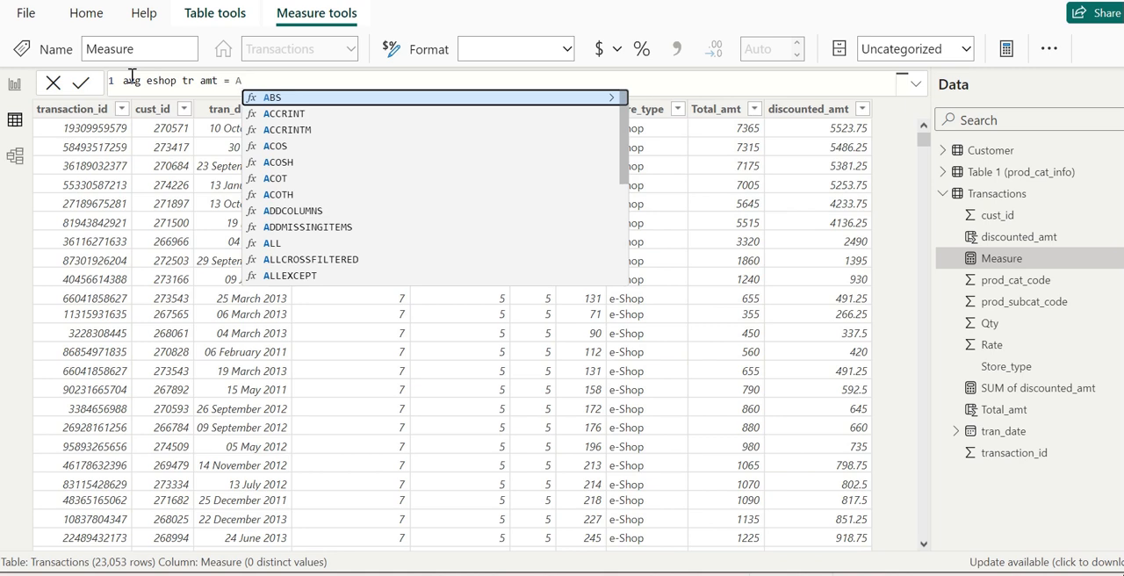
type("V")
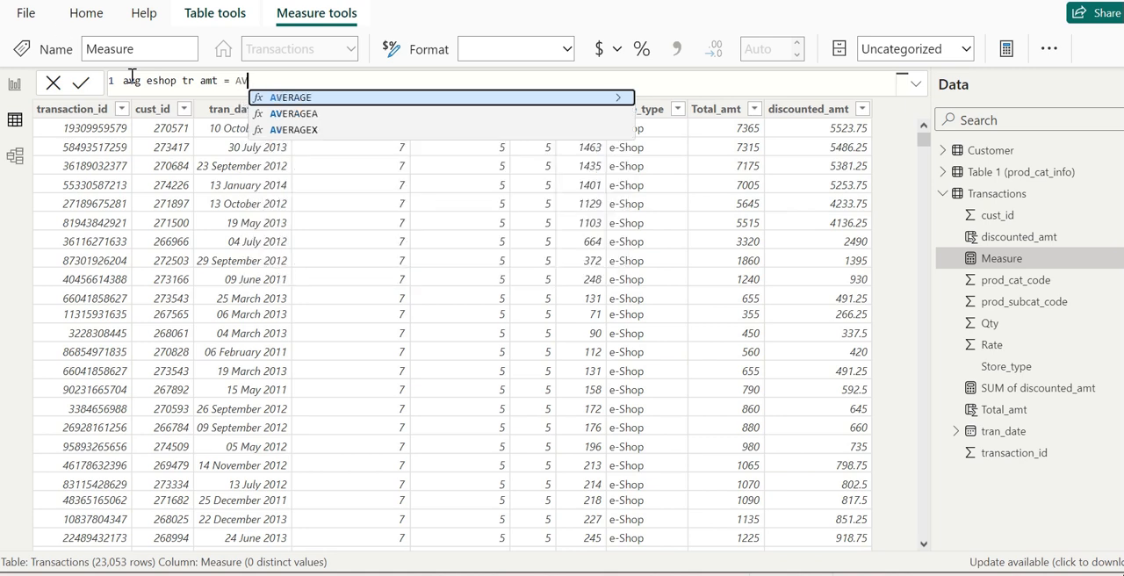
Start the avg eshop tr amt measure's formula with the AVERAGEX function.
left_click(294, 129)
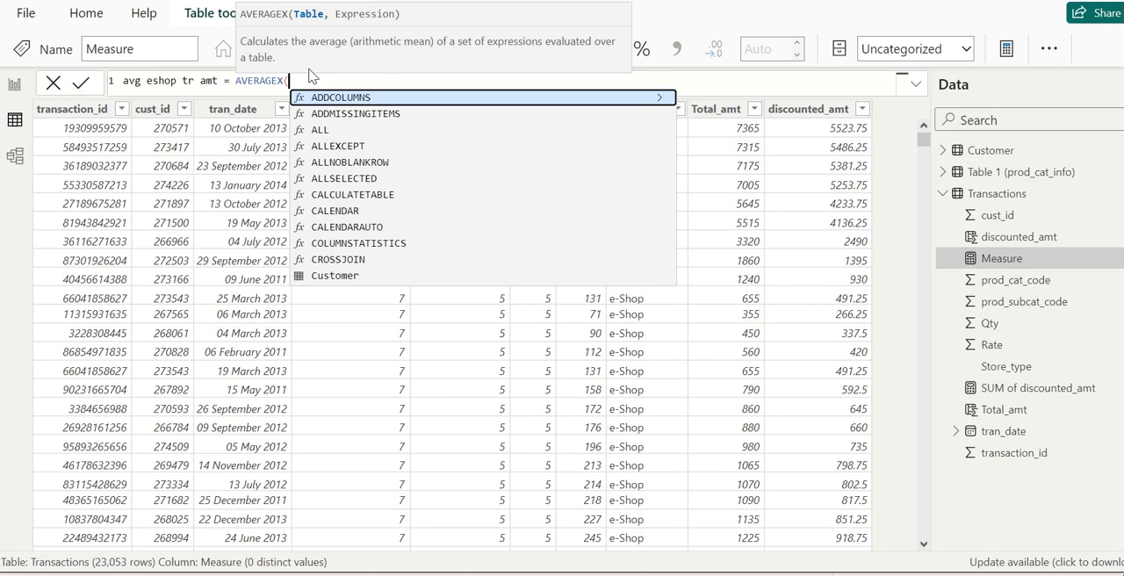
key("ctrl+v")
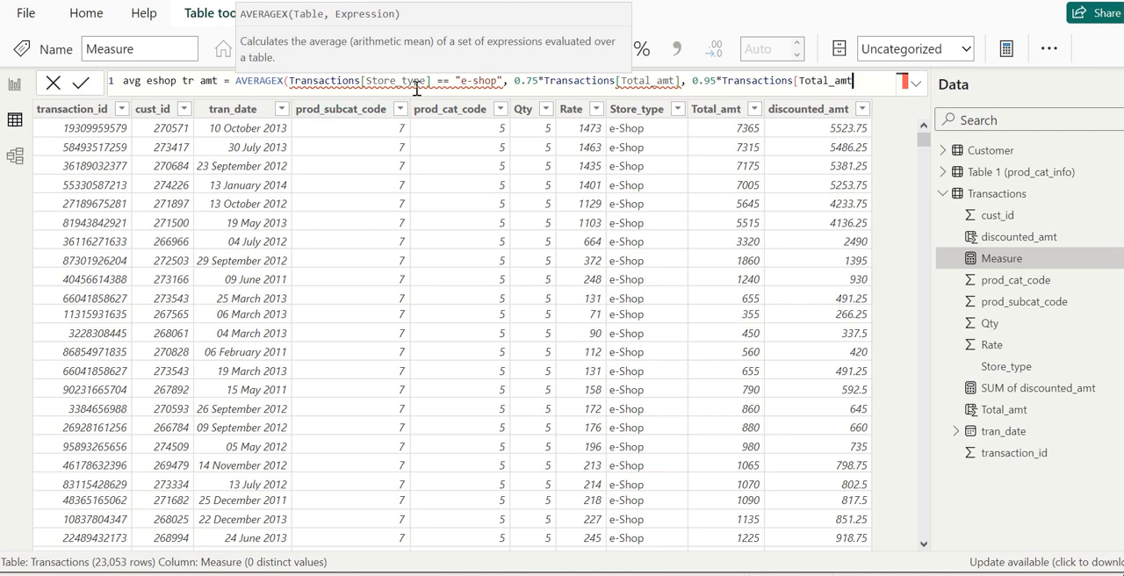
mouse_move(291, 81)
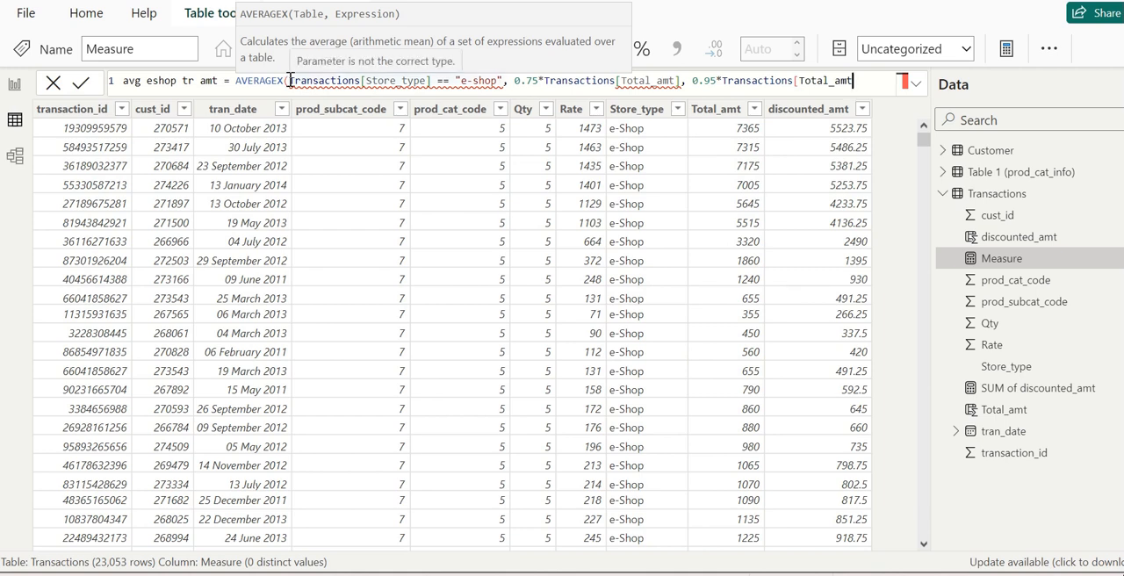
type("Tr")
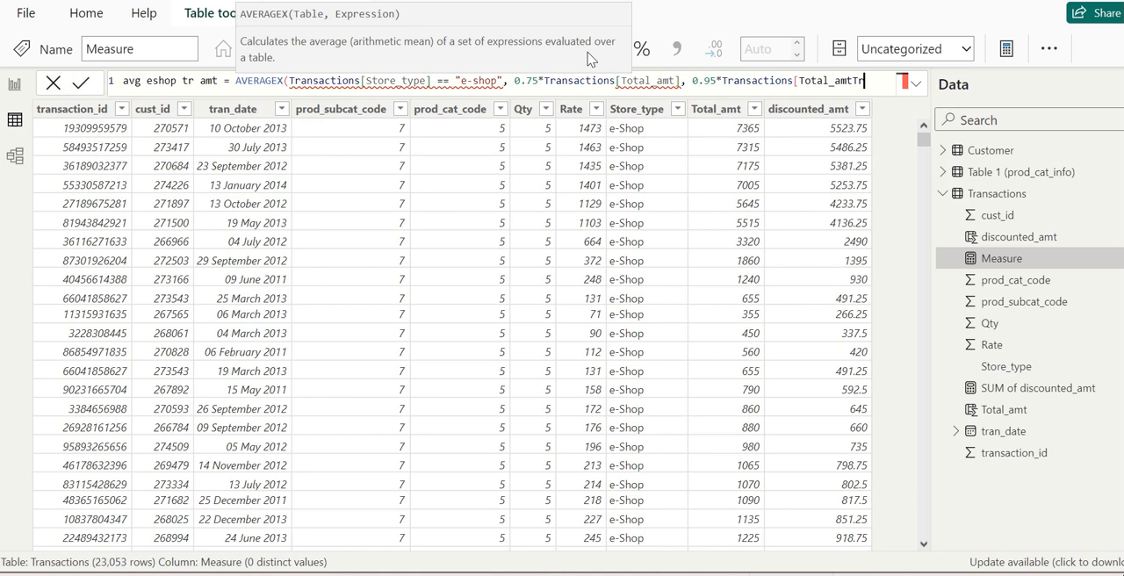
key("ctrl+z")
key("ctrl+z")
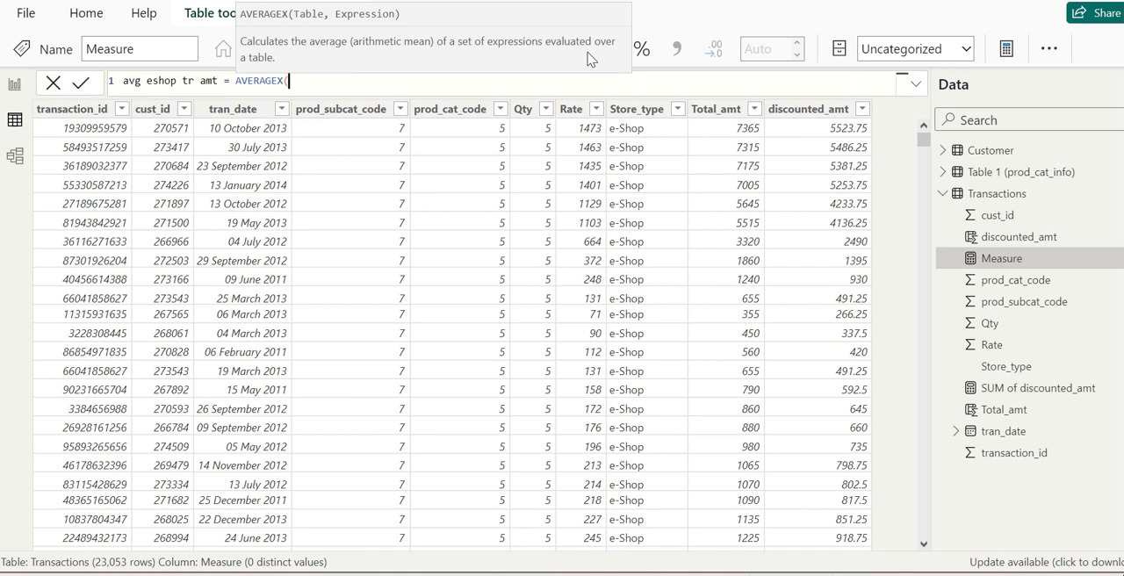
Enter Transactions as the table argument of the AVERAGEX function.
type("T")
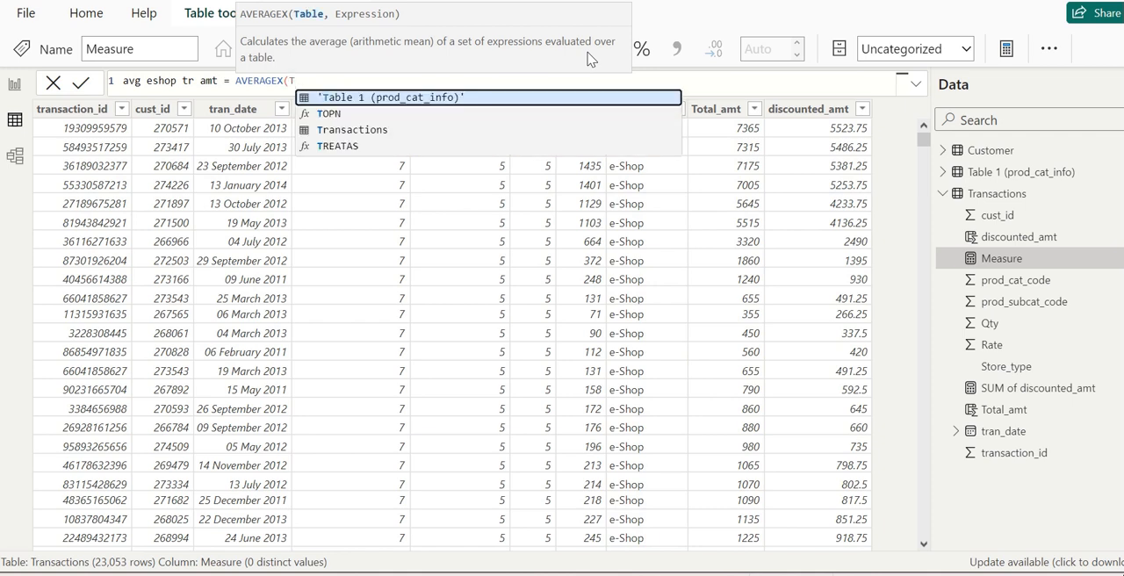
type("r")
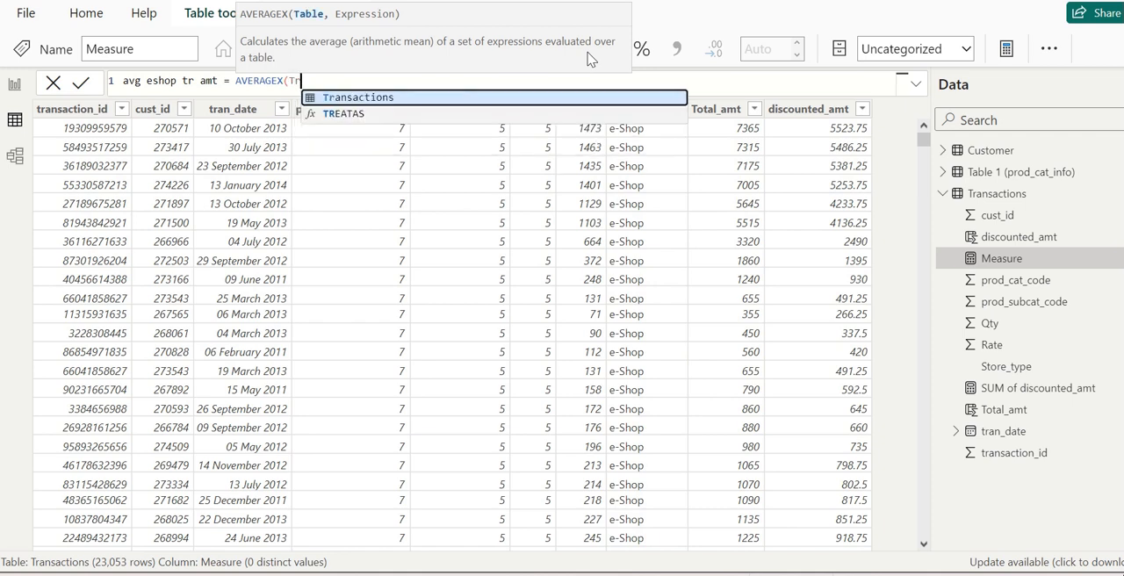
left_click(454, 95)
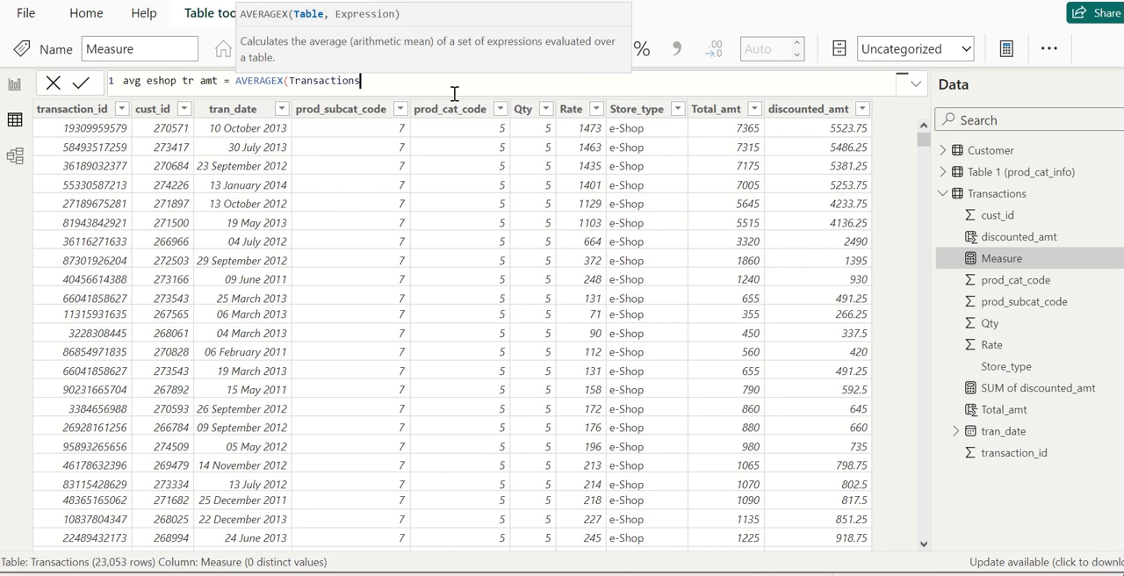
type(", IF")
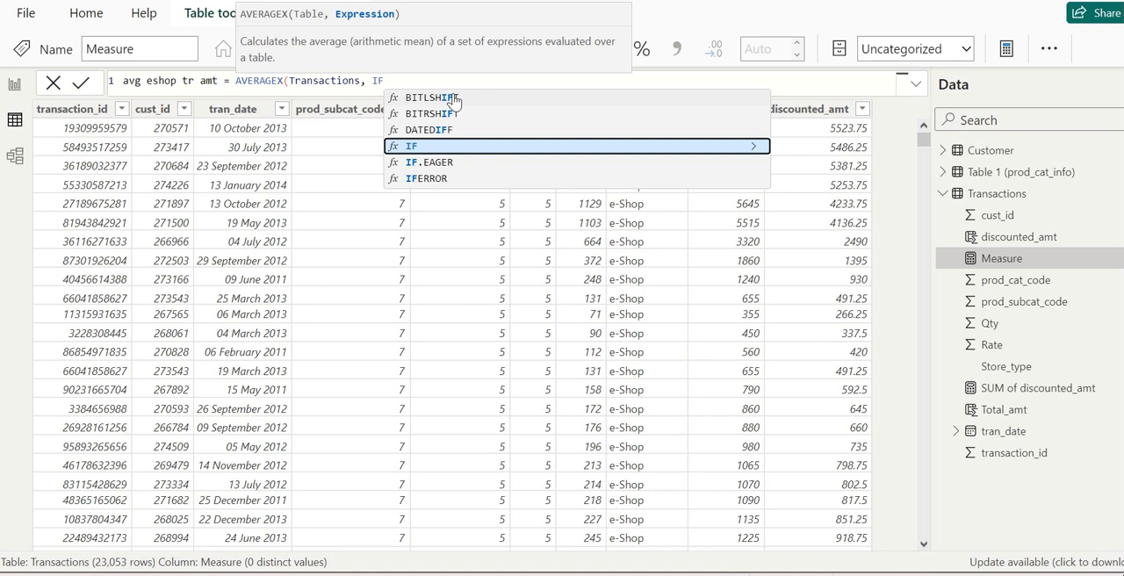
Add an IF function as the AVERAGEX expression, testing whether Transactions[Store_type] == "e-shop".
type("(T")
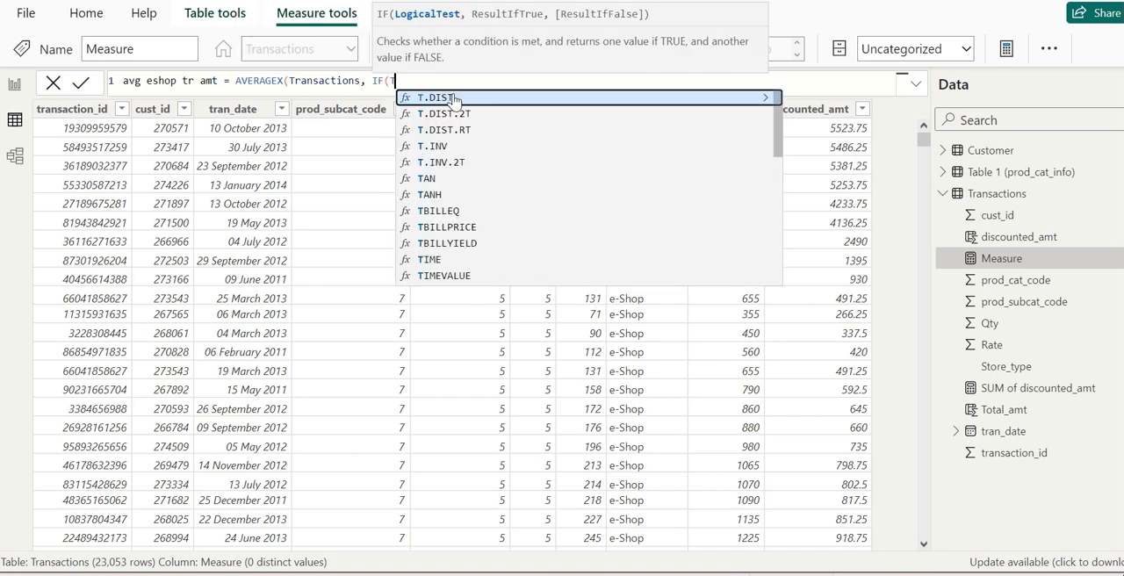
type("r")
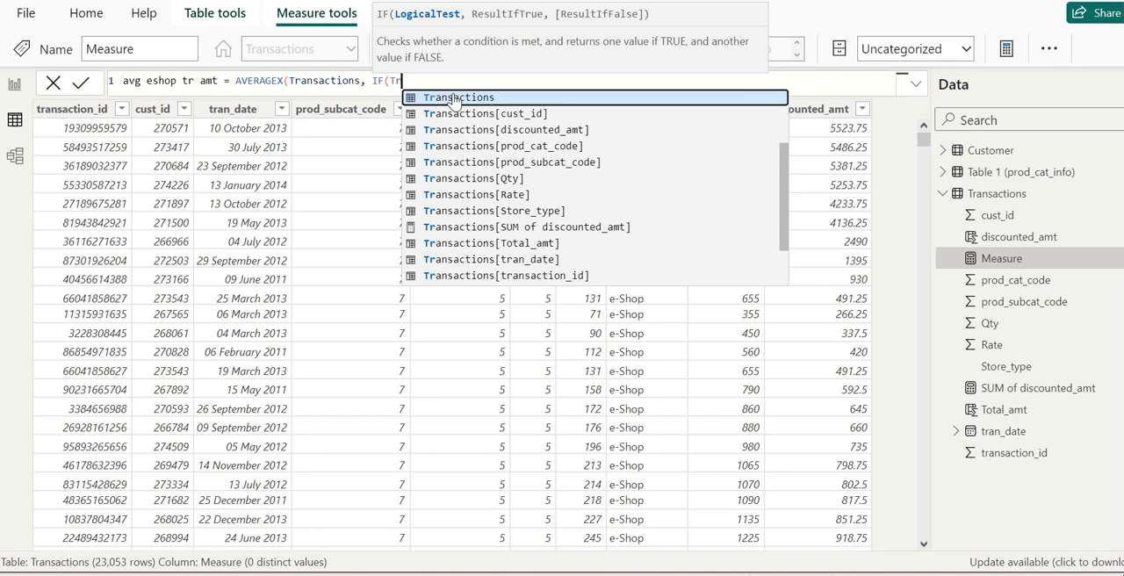
left_click(541, 211)
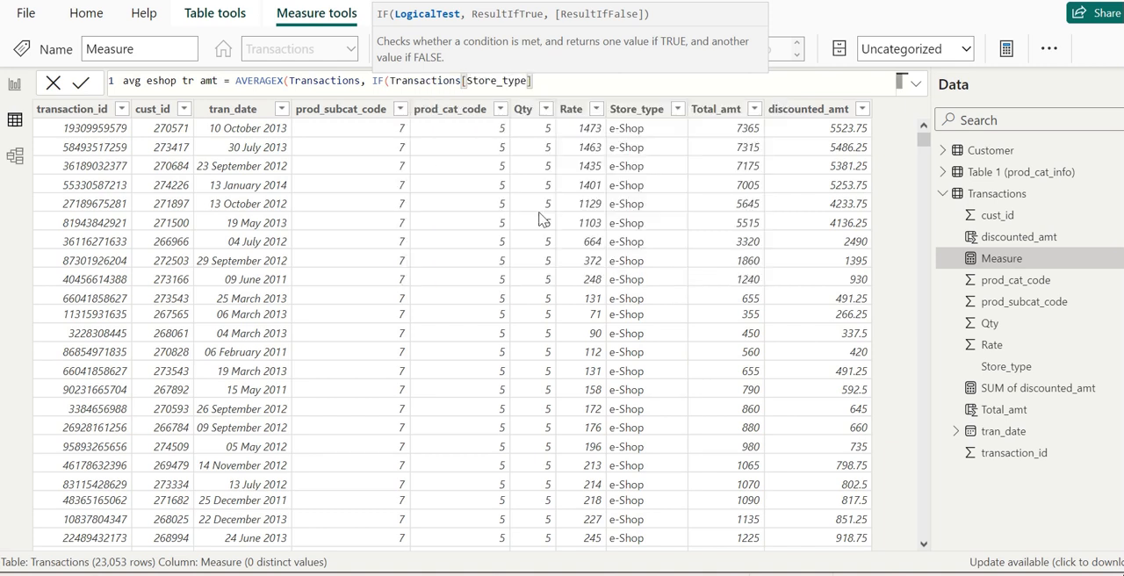
type("== \"e")
type("-shop\", ")
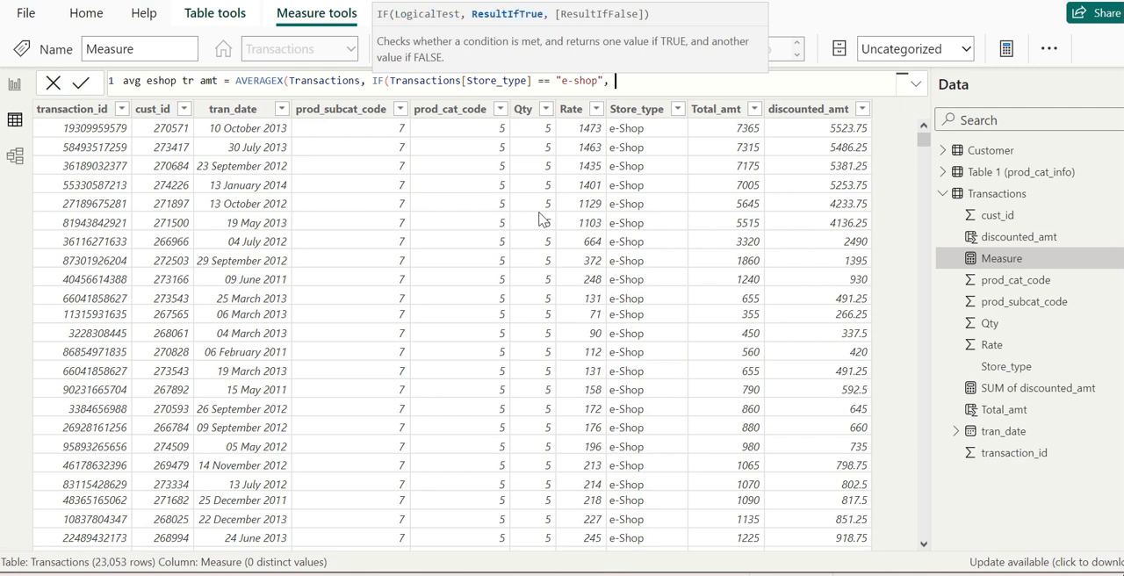
type("Tr")
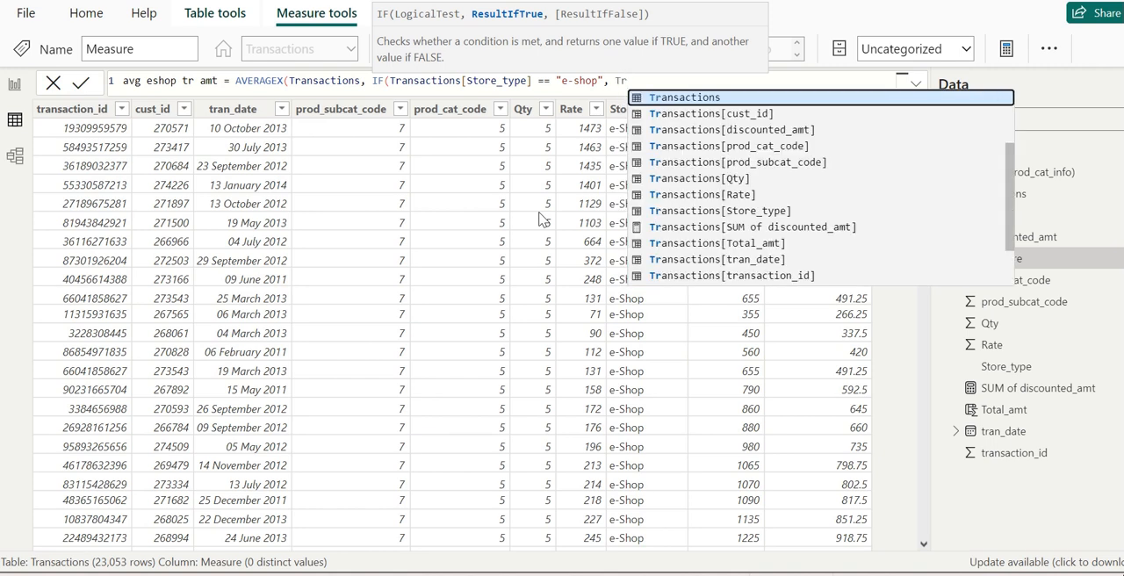
Make the IF return Transactions[Total_amt] when true and 0 otherwise, close both functions and commit the measure.
left_click(749, 243)
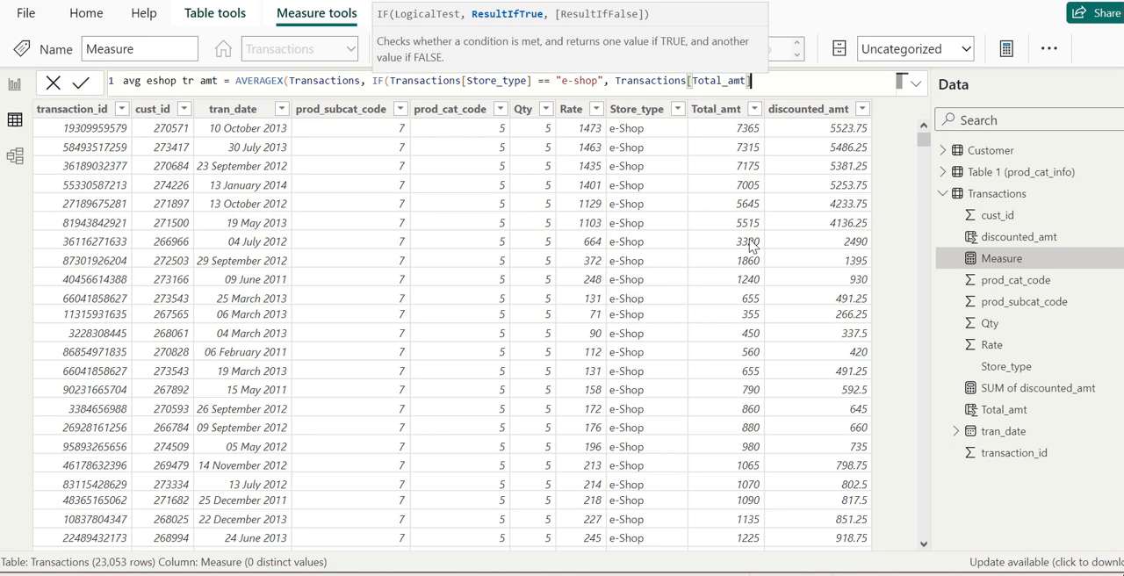
type(", 0")
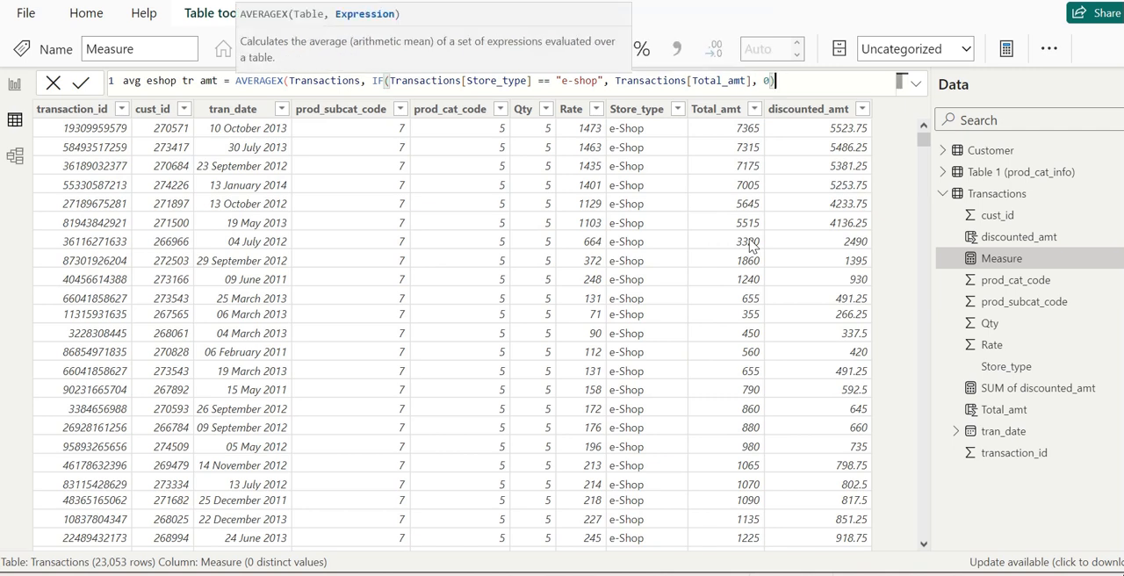
type("))")
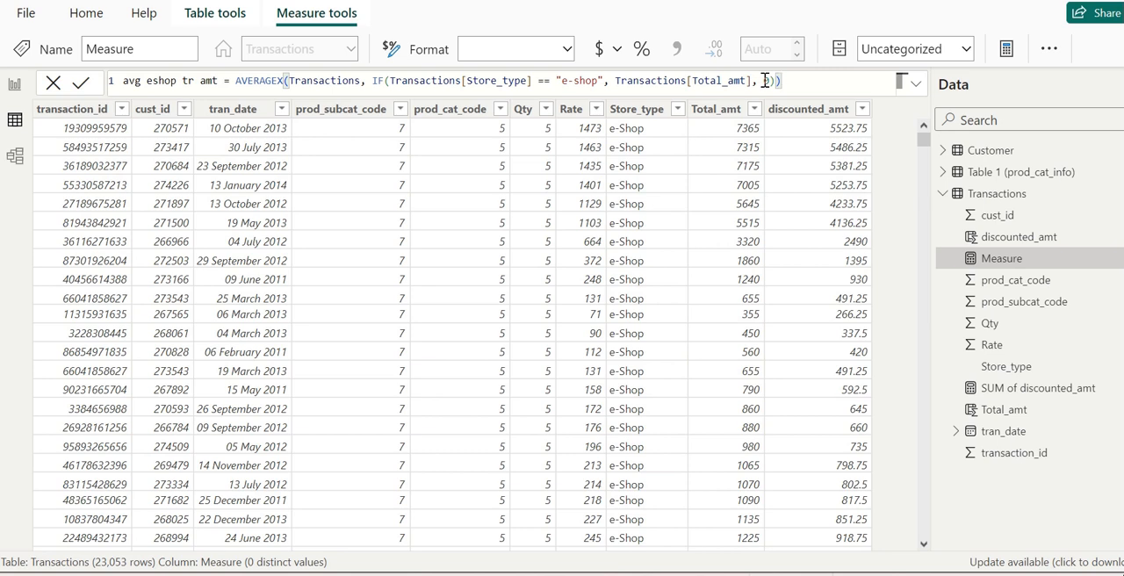
key("Return")
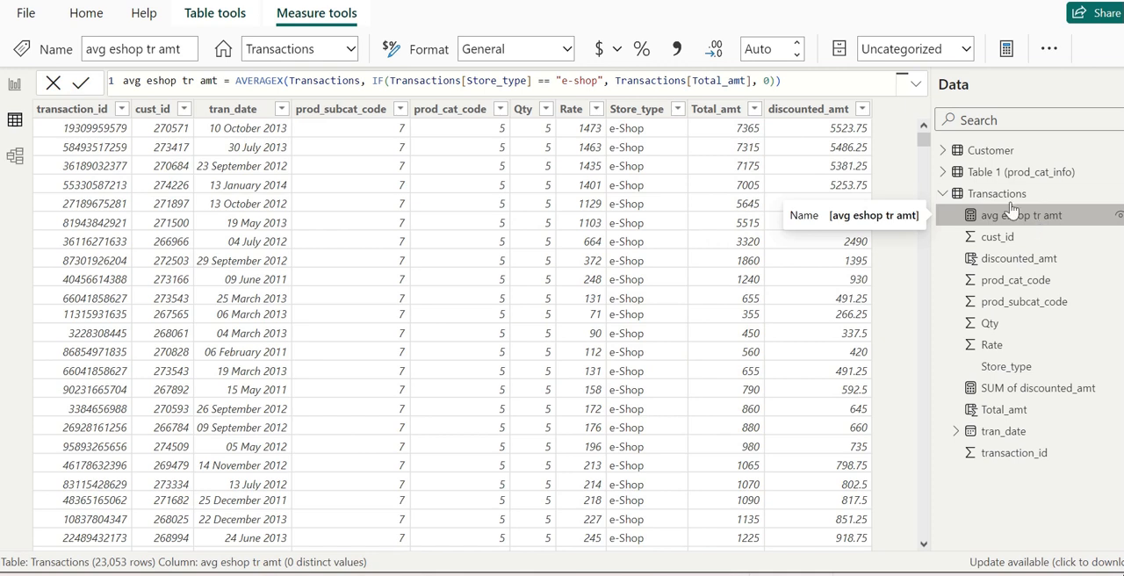
Add avg eshop tr amt to the report's store type table between Total_amt and discounted_amt, and enlarge the table to fit all columns.
left_click(15, 89)
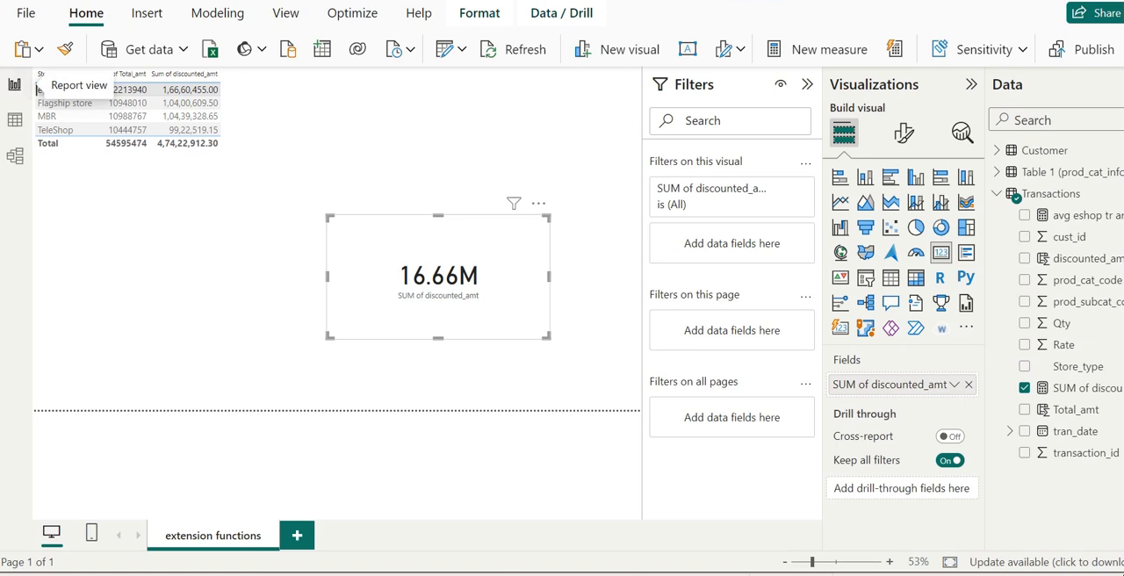
left_click(160, 105)
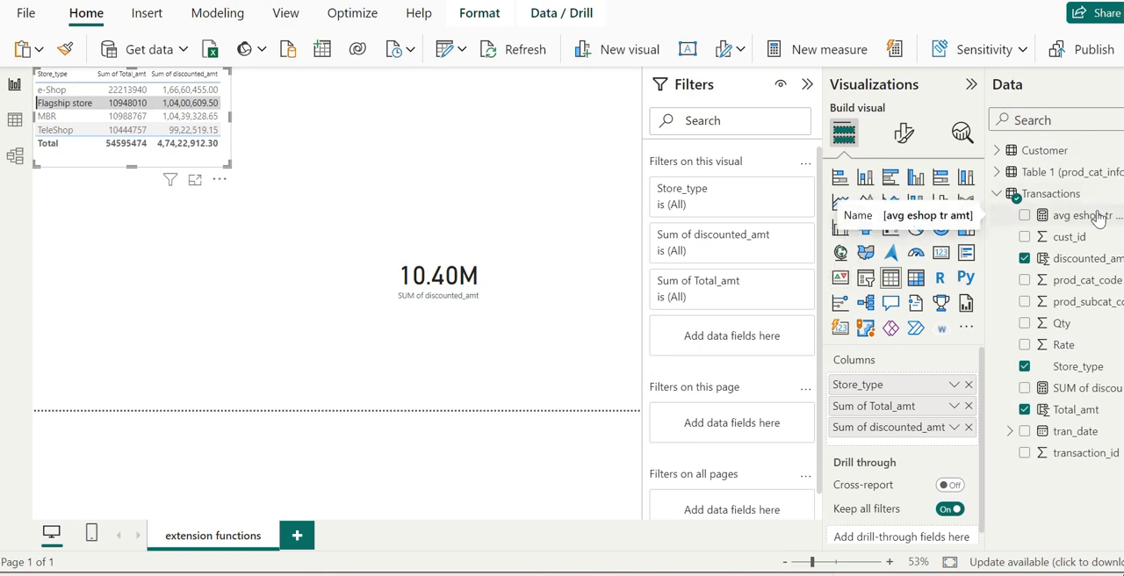
left_click_drag(1099, 218, 932, 429)
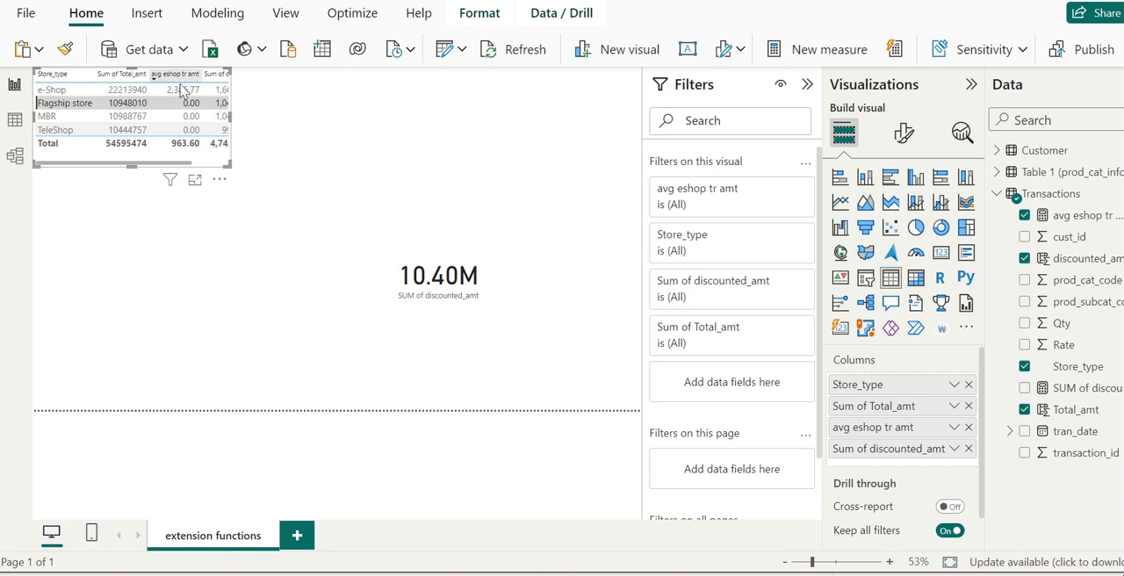
left_click_drag(225, 162, 248, 181)
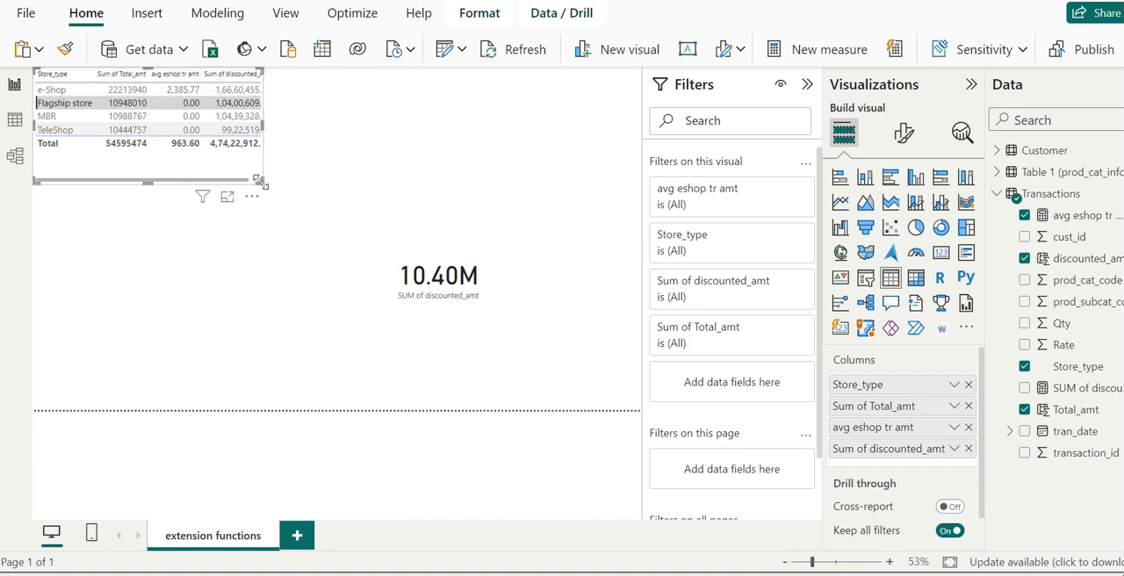
left_click_drag(259, 181, 291, 226)
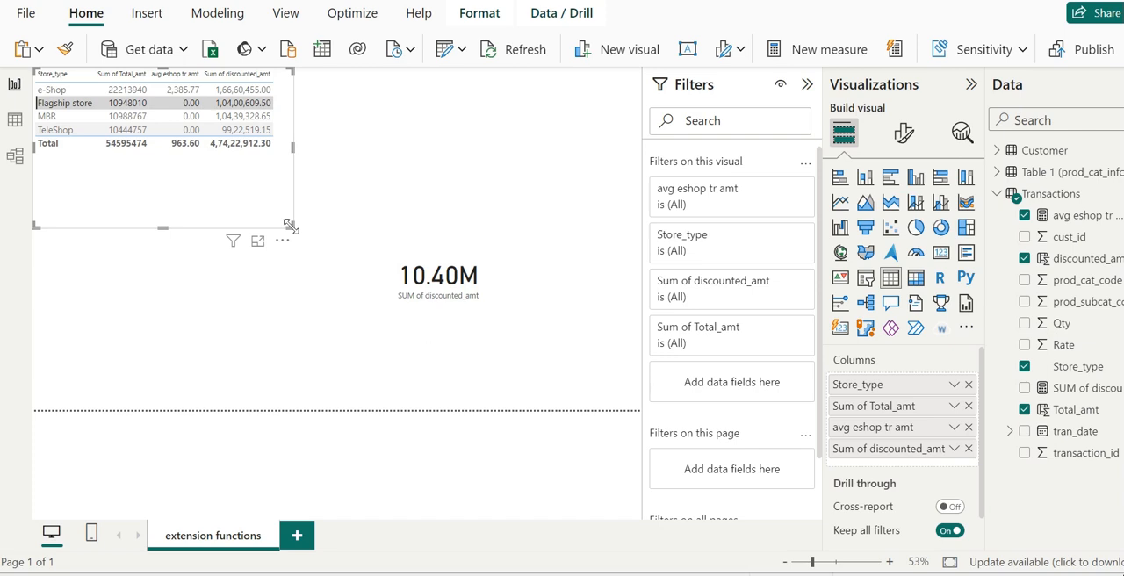